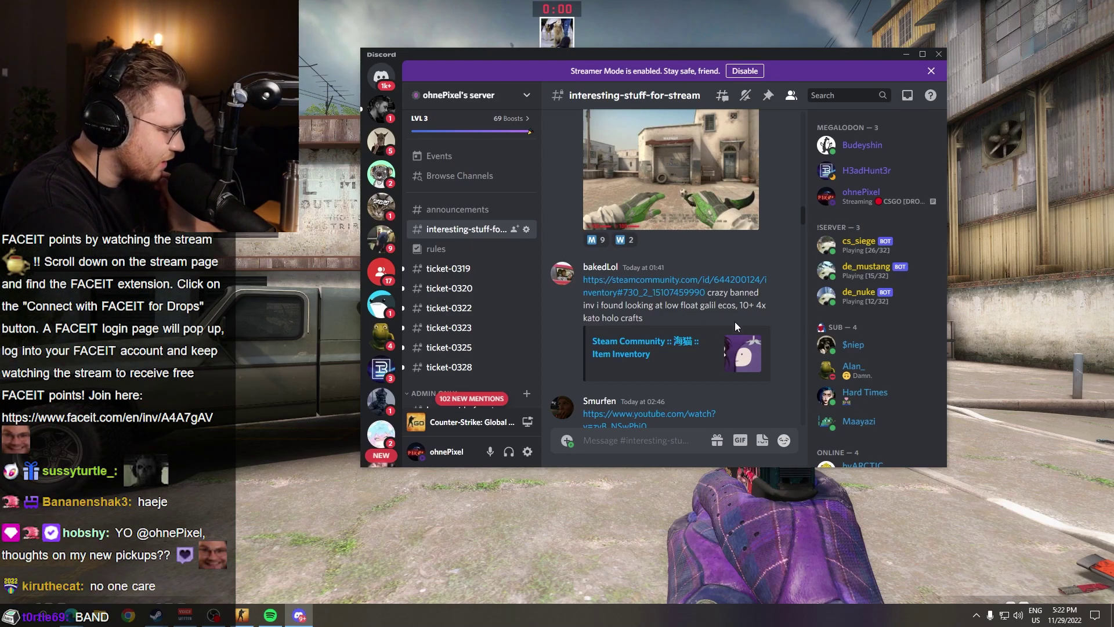
Copy the steamcommunity.com inventory link from the Discord message and leave Discord.
drag(583, 279, 692, 280)
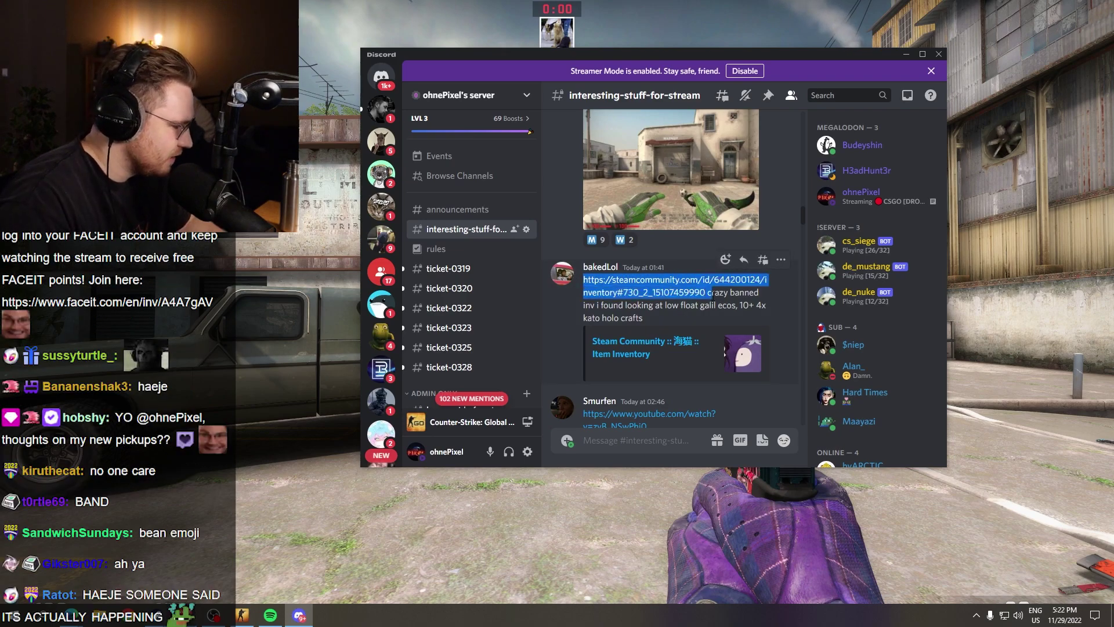
key(alt+Tab)
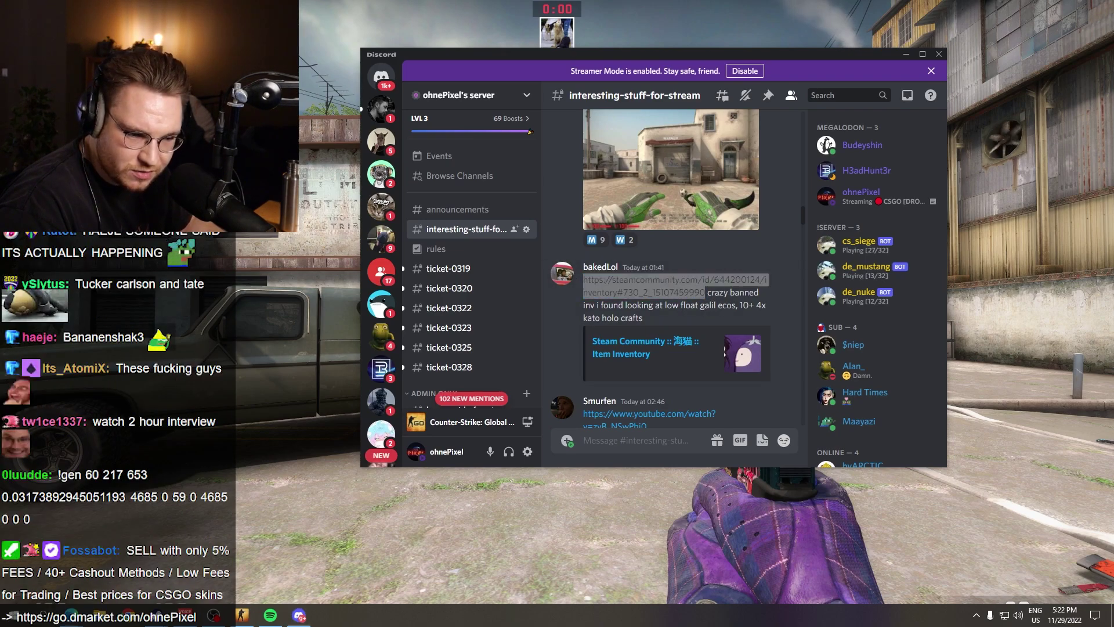
Browse the collector's past aliases and CS:GO inventory, then close the failed trade offer tab.
key(alt+Tab)
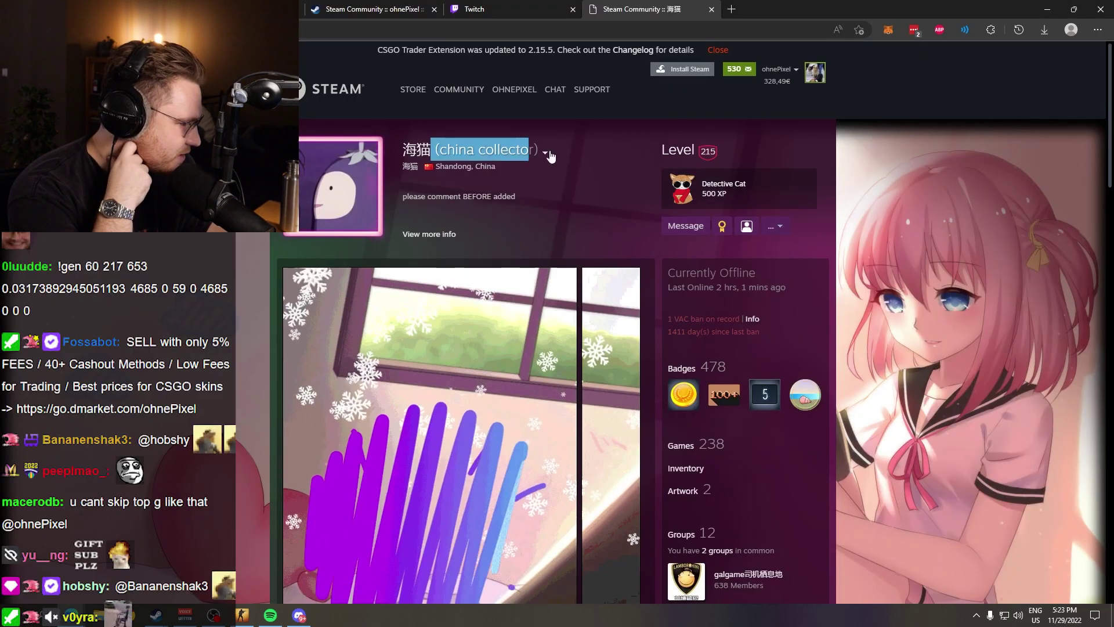
scroll(650, 276, down, 5)
scroll(646, 279, up, 5)
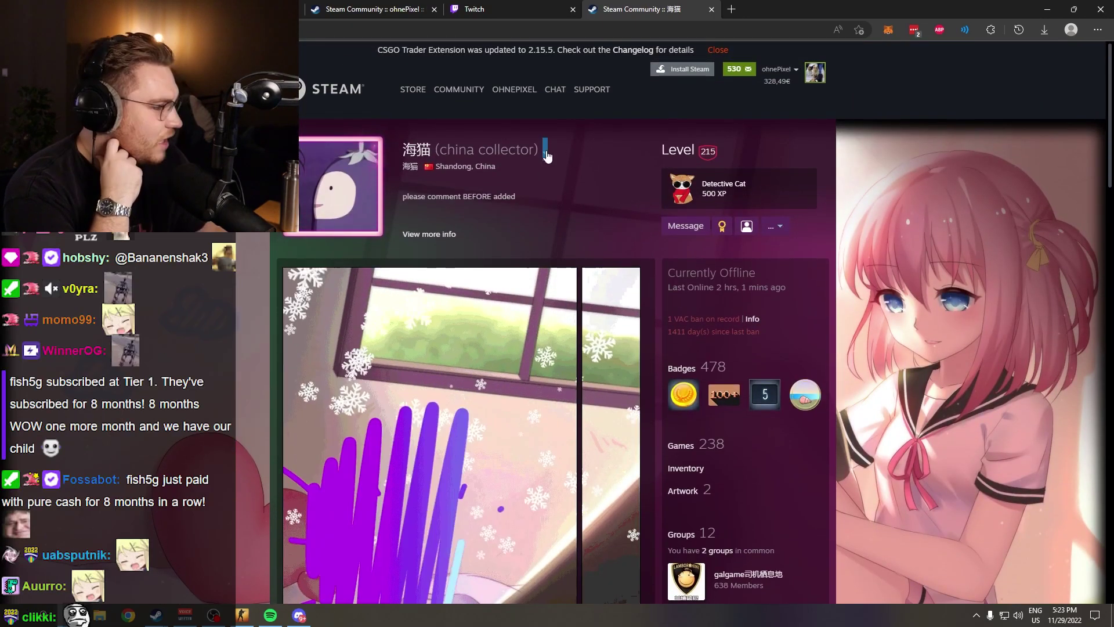
click(545, 152)
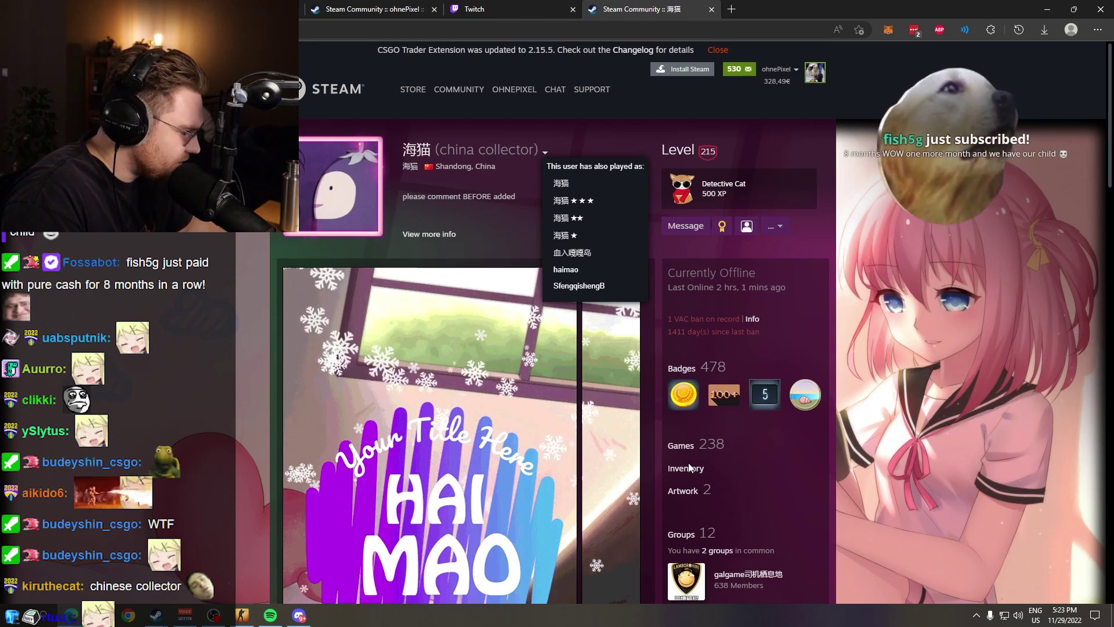
click(689, 468)
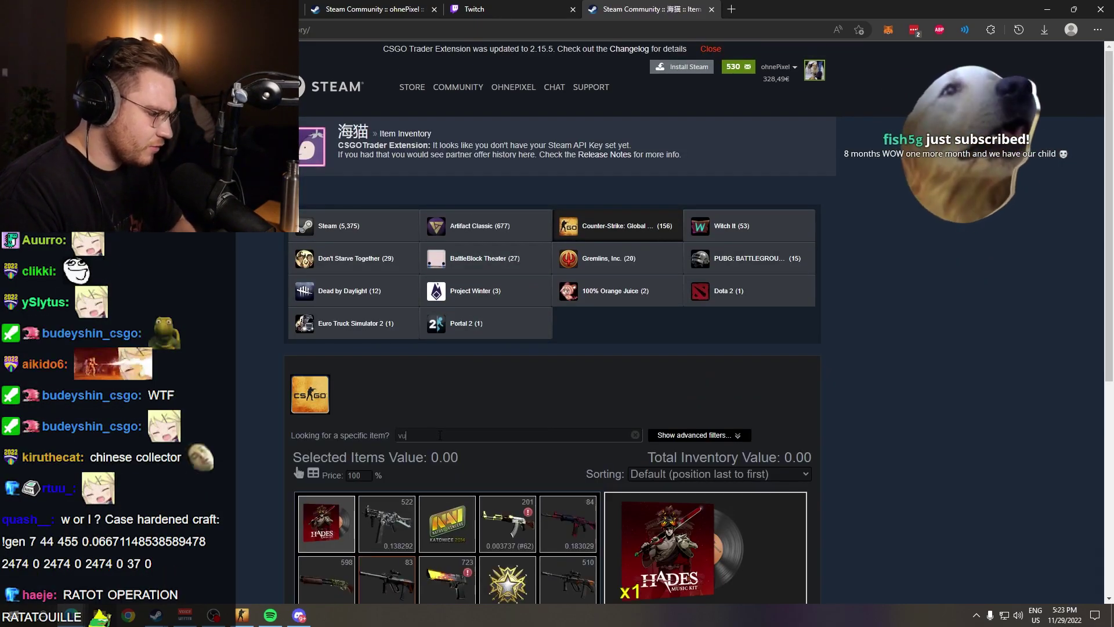
scroll(440, 434, down, 3)
click(568, 248)
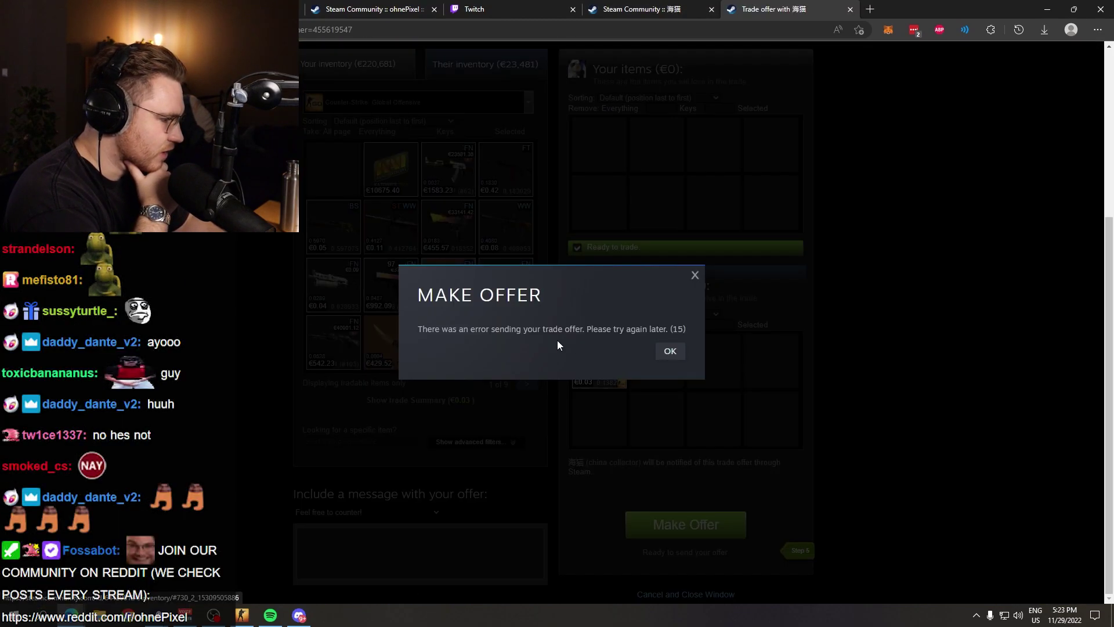
key(ctrl+shift+Tab)
click(850, 9)
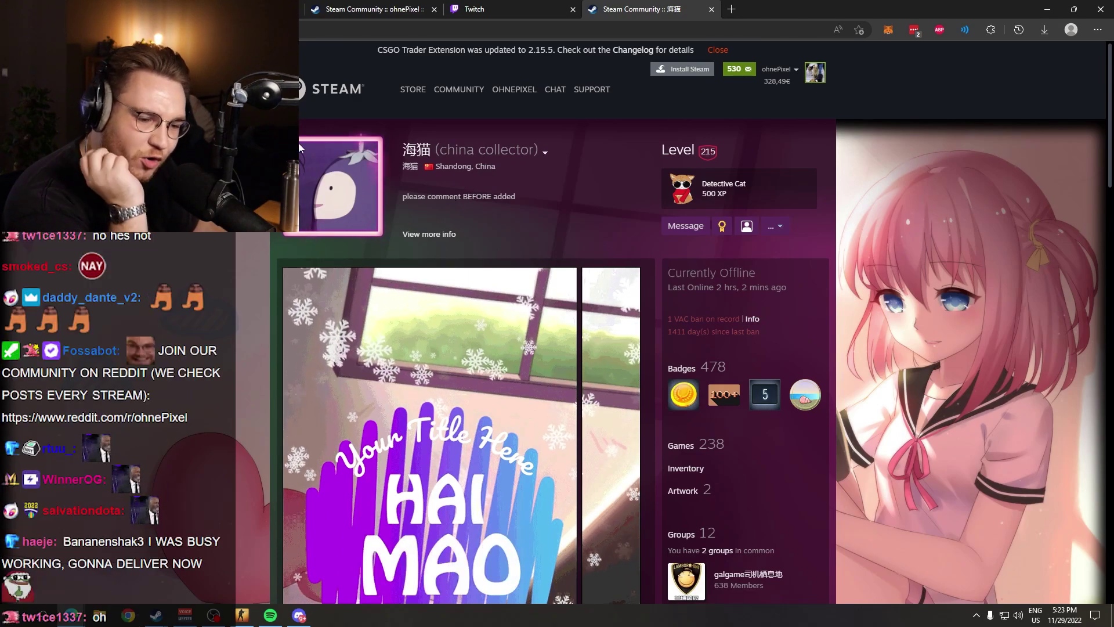
scroll(477, 120, down, 2)
scroll(866, 483, down, 8)
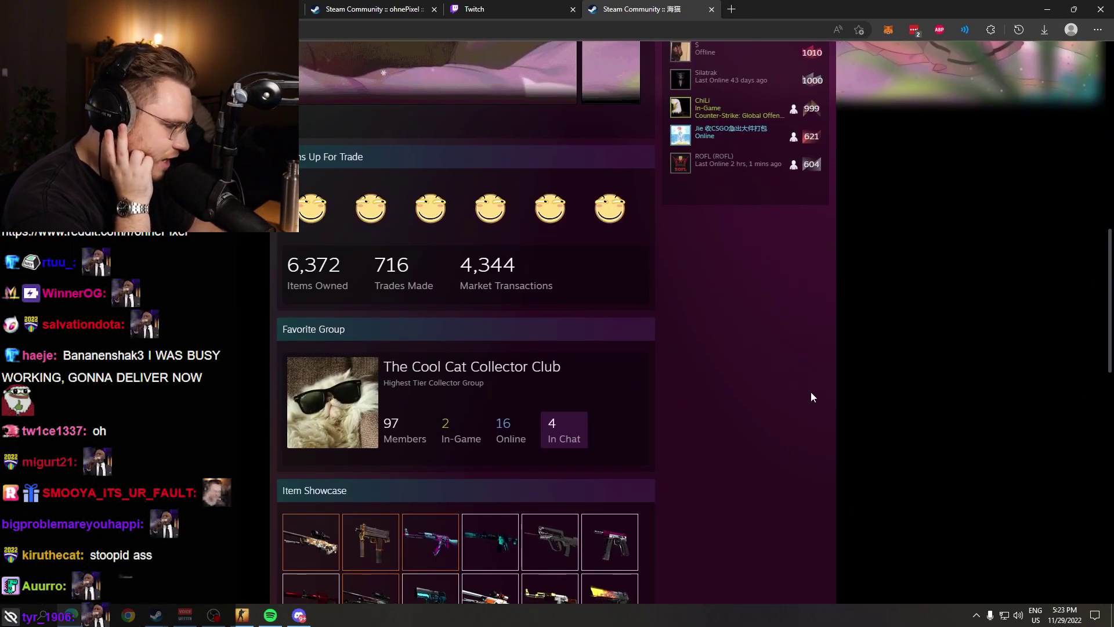
scroll(811, 392, down, 3)
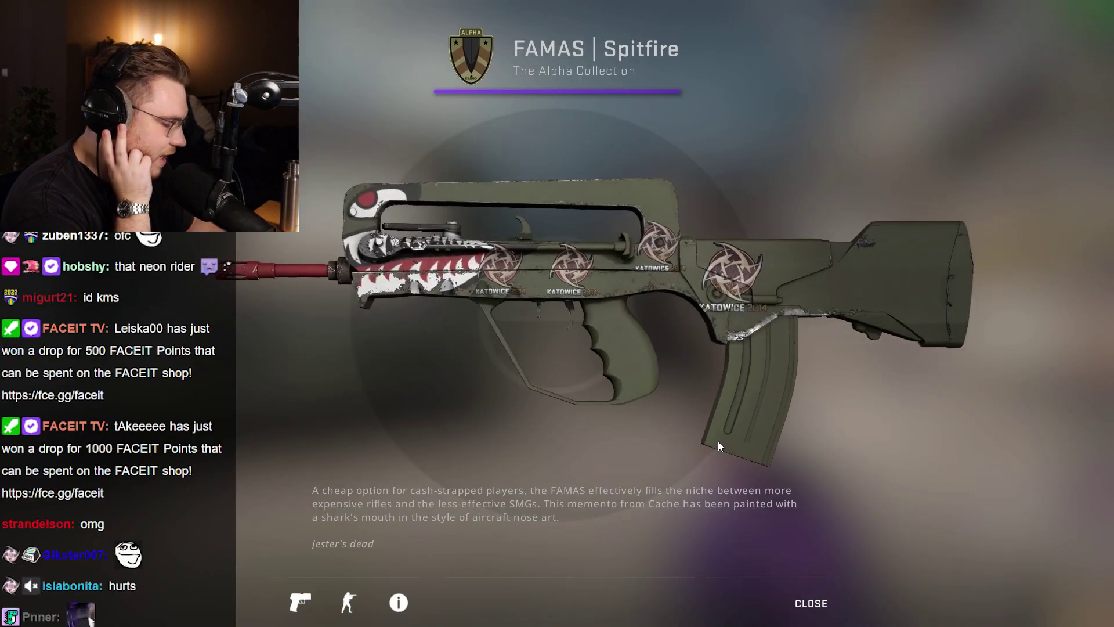
Inspect the M4A1-S | Hot Rod in-game, fire it, and return to the inventory.
key(alt+Tab)
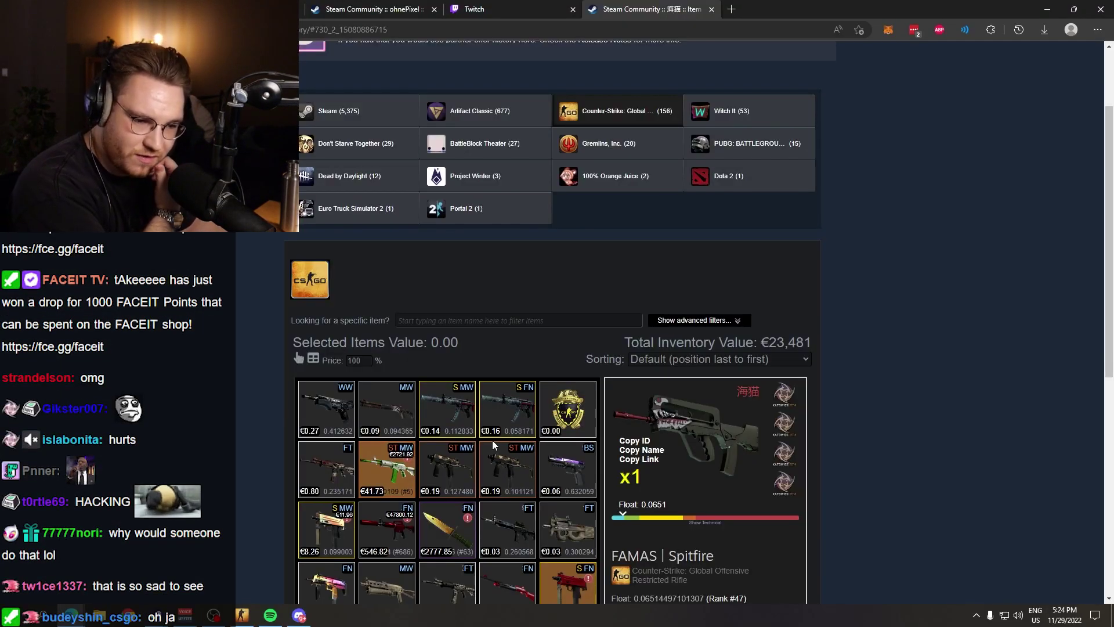
scroll(393, 358, down, 2)
click(387, 389)
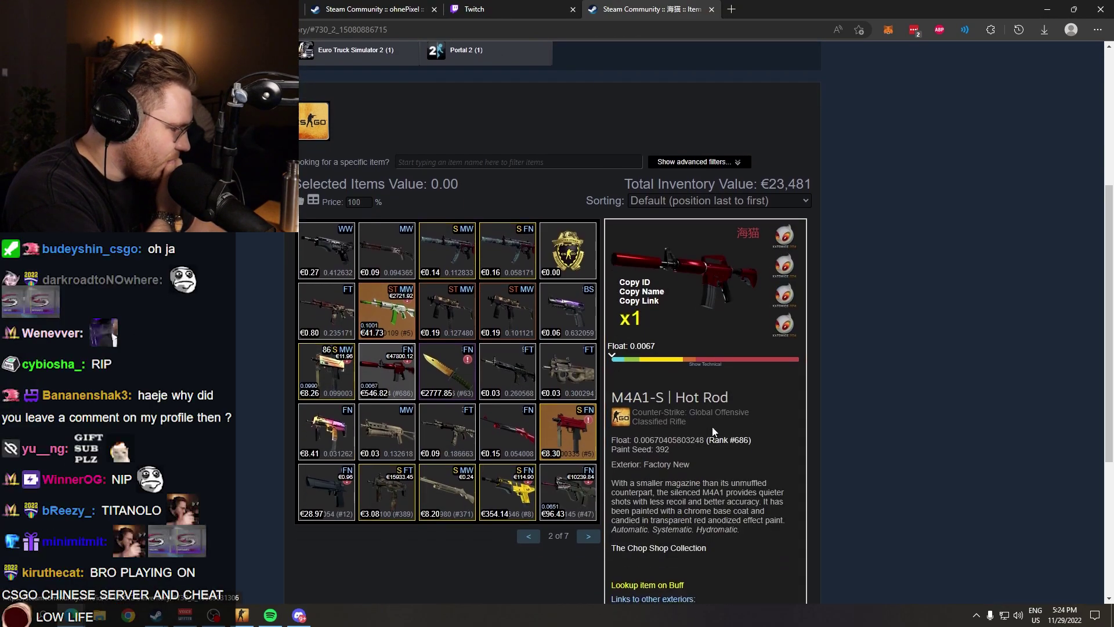
scroll(712, 426, down, 3)
right_click(639, 426)
click(692, 274)
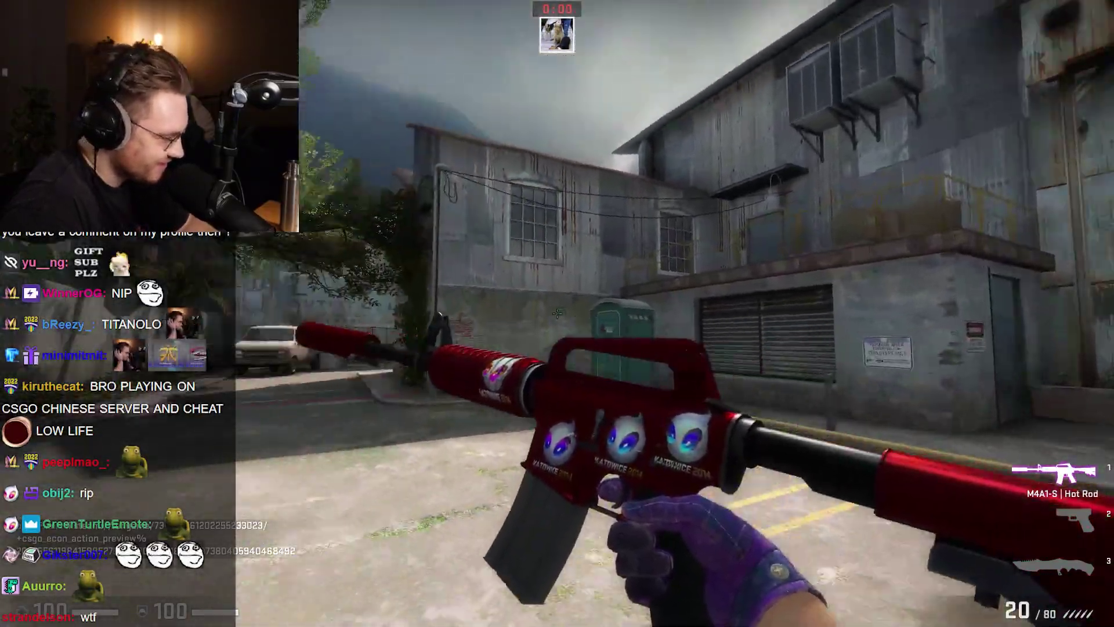
click(558, 313)
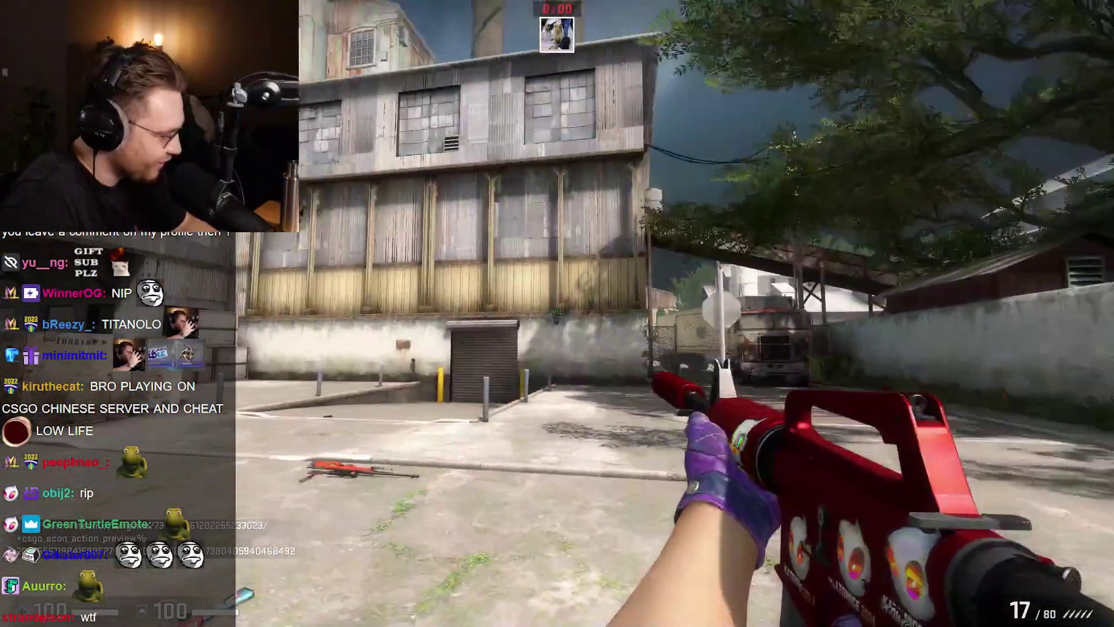
click(557, 314)
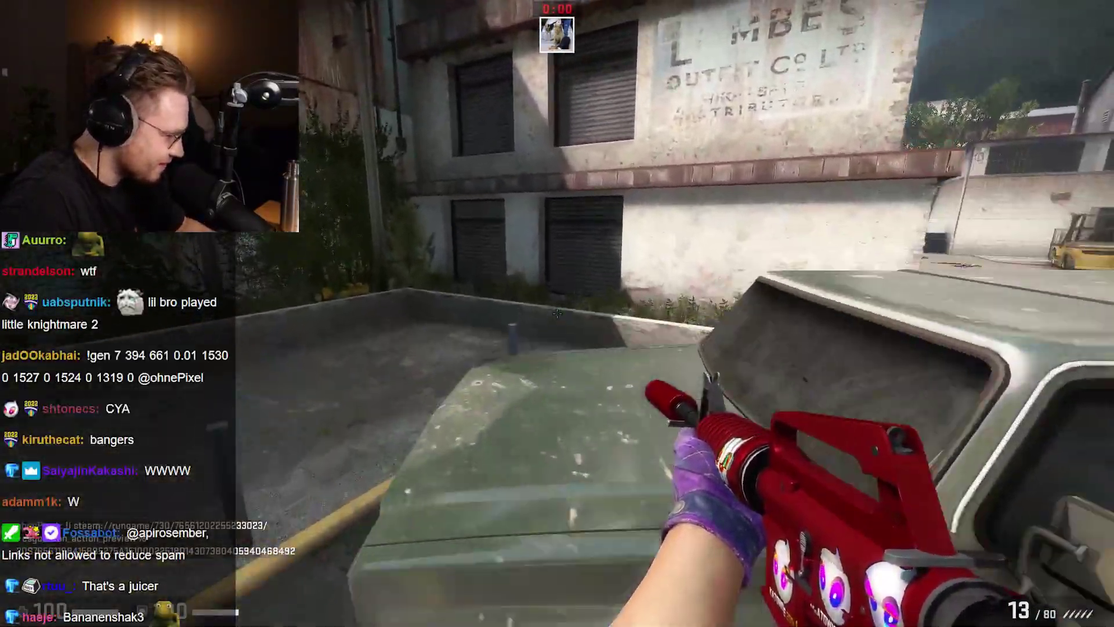
key(alt+Tab)
Go back to inventory page 1 and equip the Desert Eagle | Blaze in CS:GO.
click(528, 549)
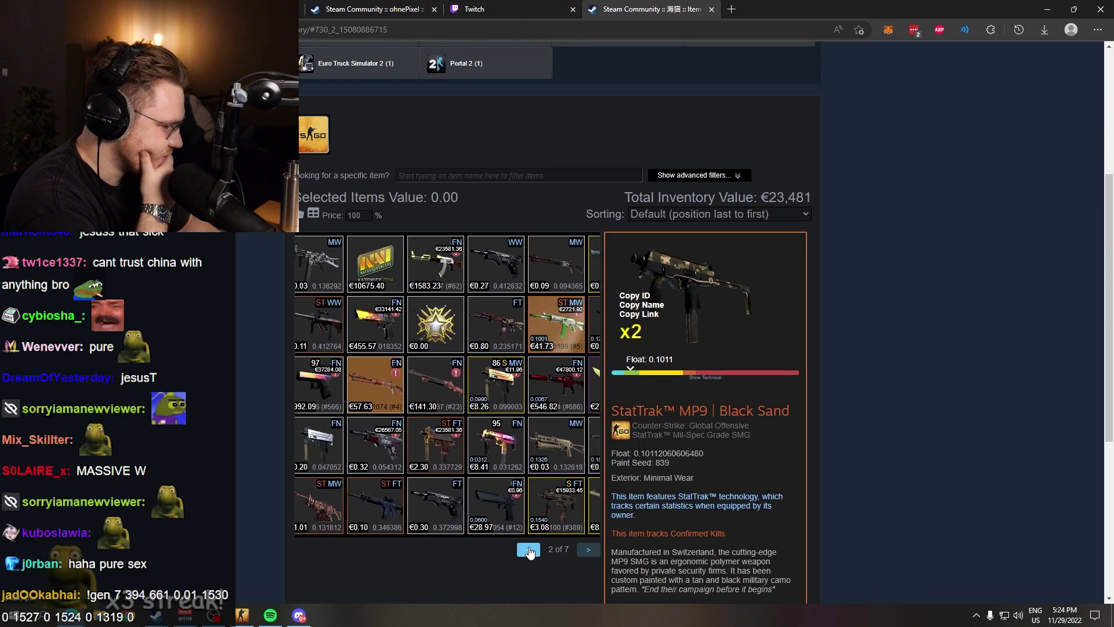
scroll(647, 431, down, 3)
key(Escape)
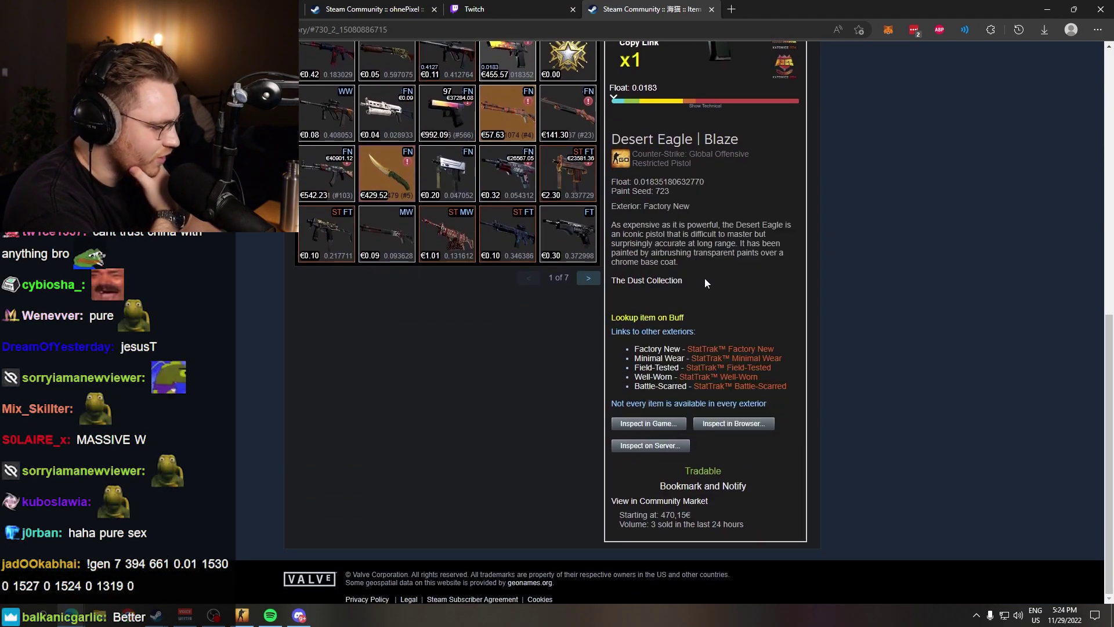
scroll(704, 278, up, 5)
key(alt+Tab)
key(2)
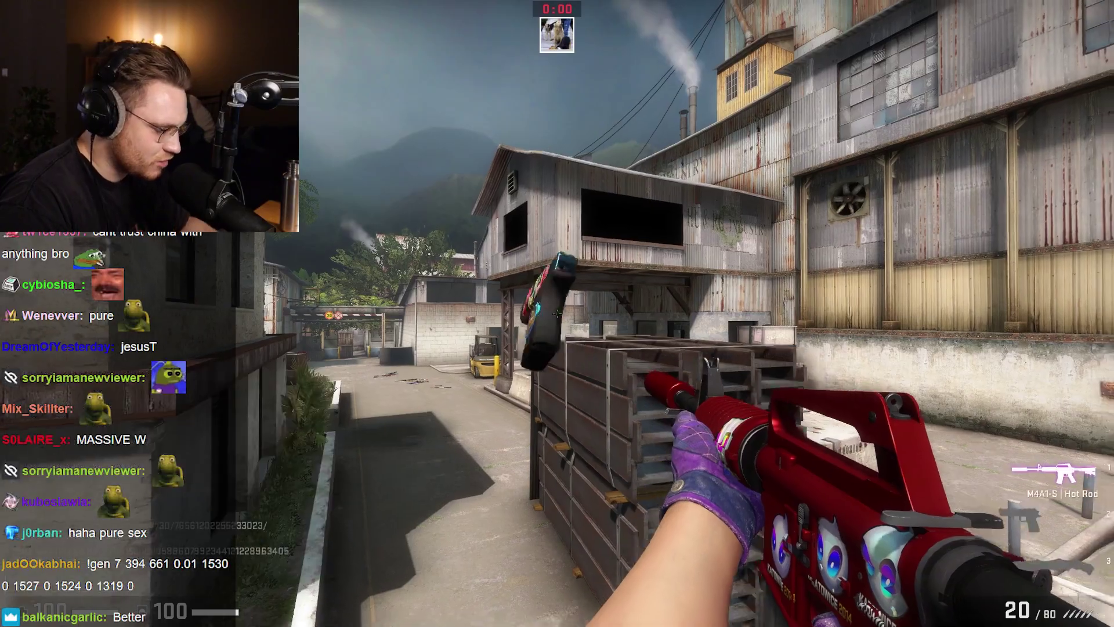
Inspect and fire the stickered Desert Eagle | Blaze from several angles, then return to the browser.
key(f)
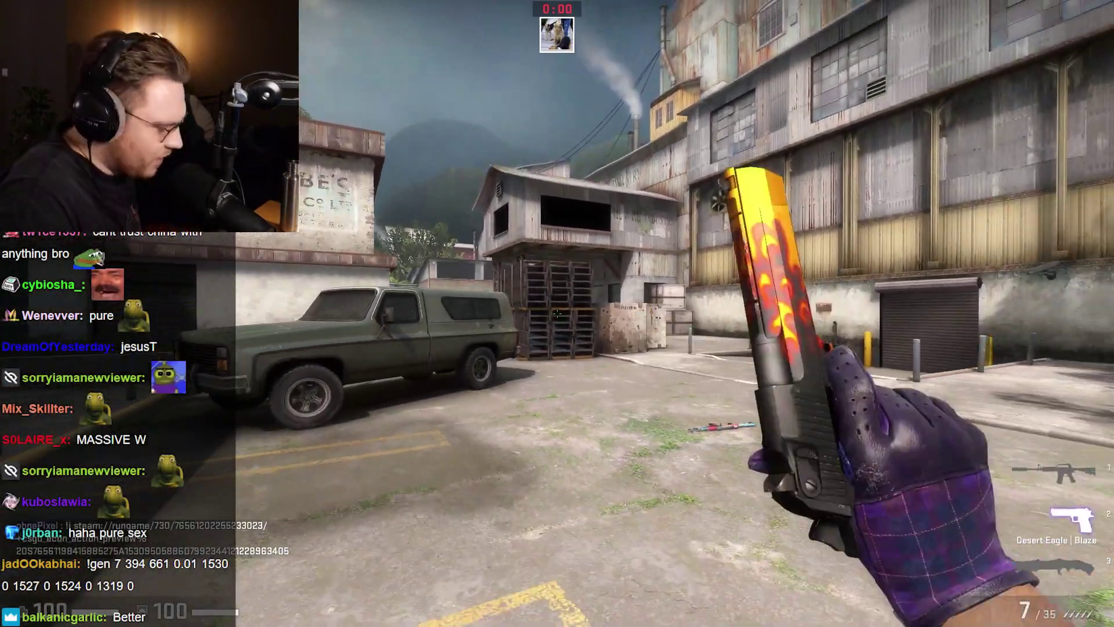
key(w)
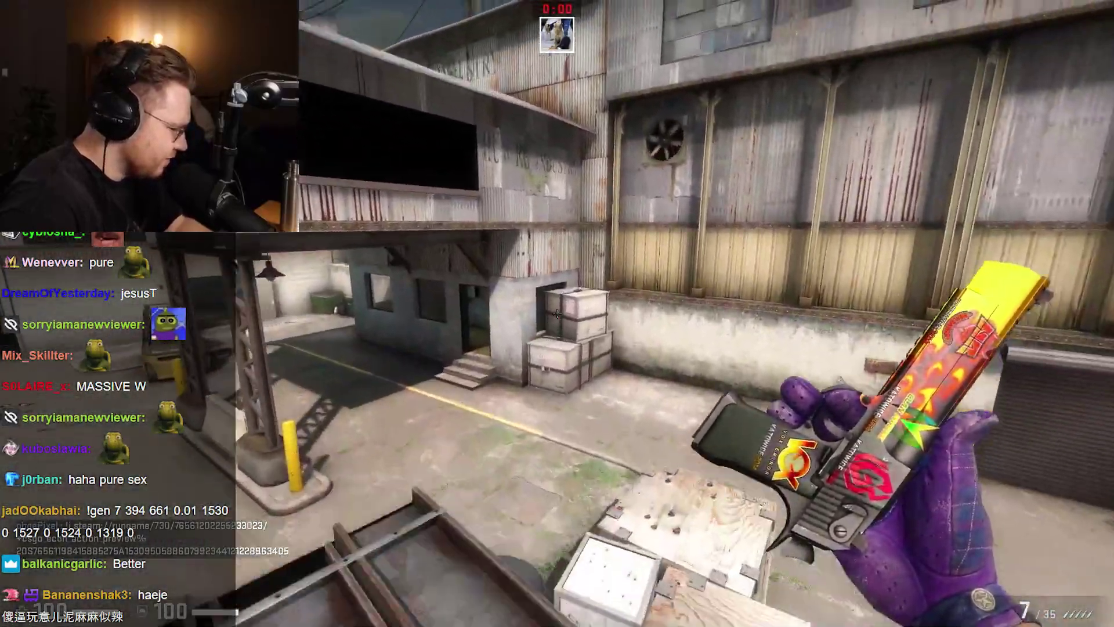
click(558, 314)
key(s)
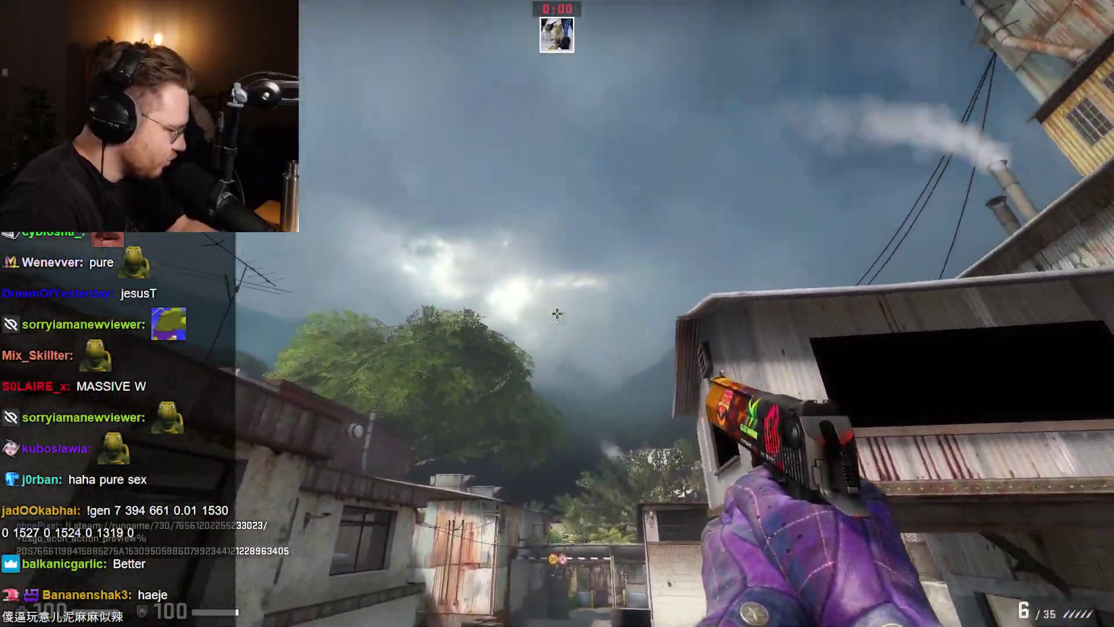
key(w)
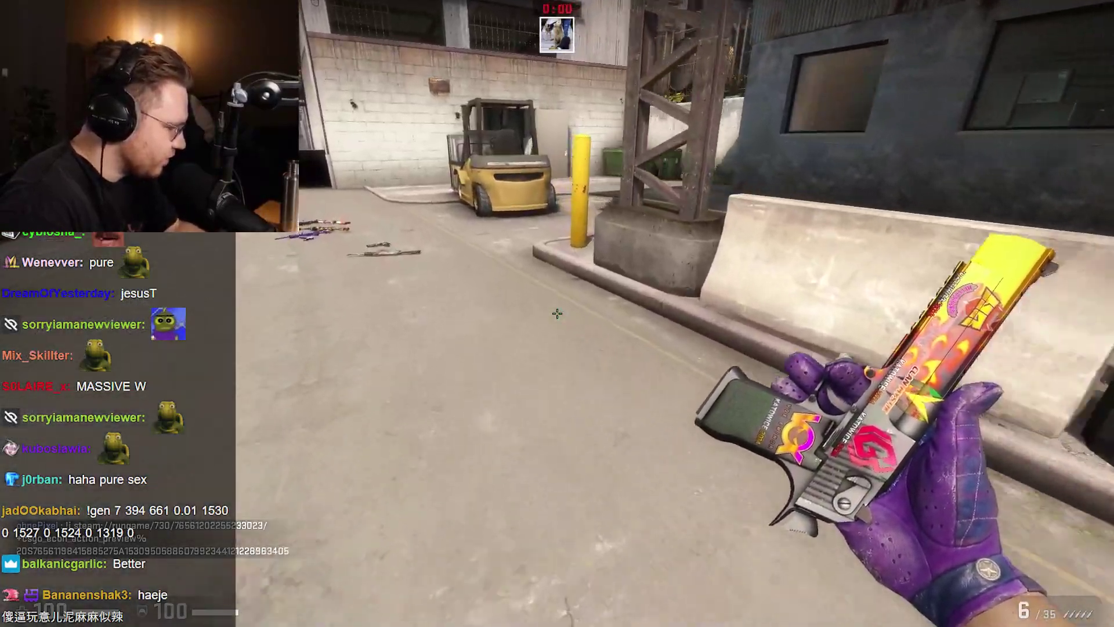
click(557, 314)
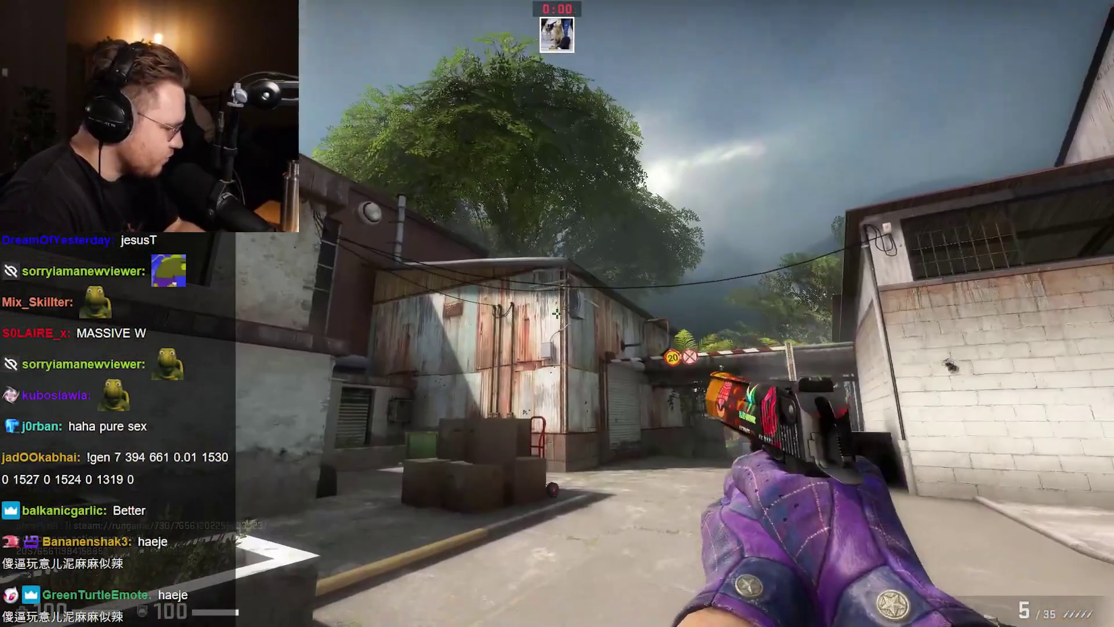
key(alt+Tab)
View the Glock-18 | Fade details, then open in-game inspect options for the StatTrak AWP | PAW.
click(447, 533)
scroll(448, 533, down, 4)
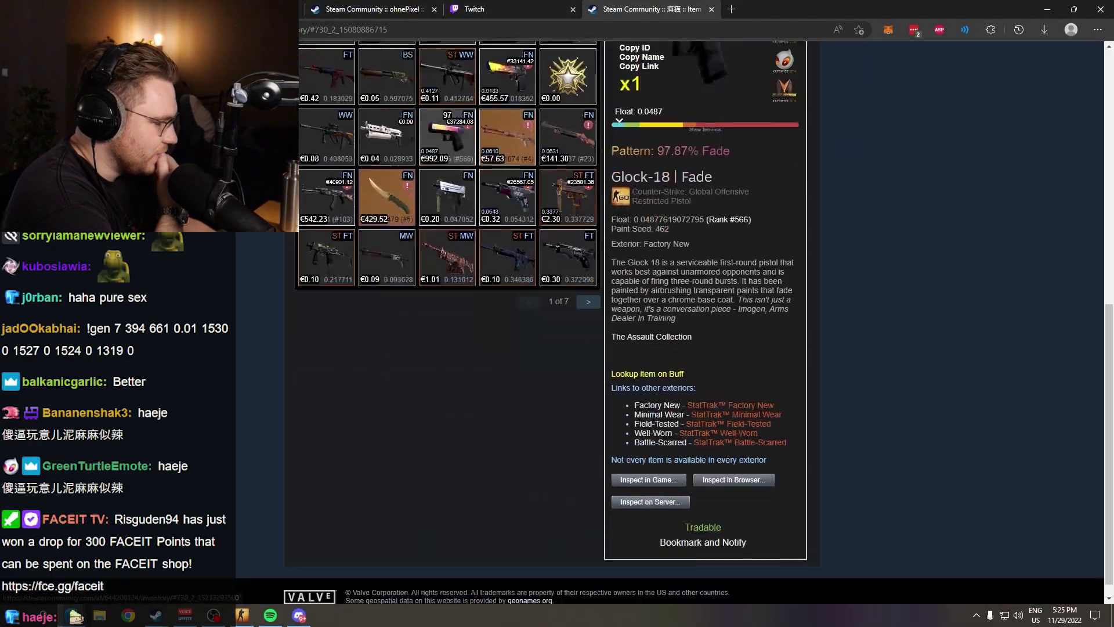
scroll(620, 448, down, 1)
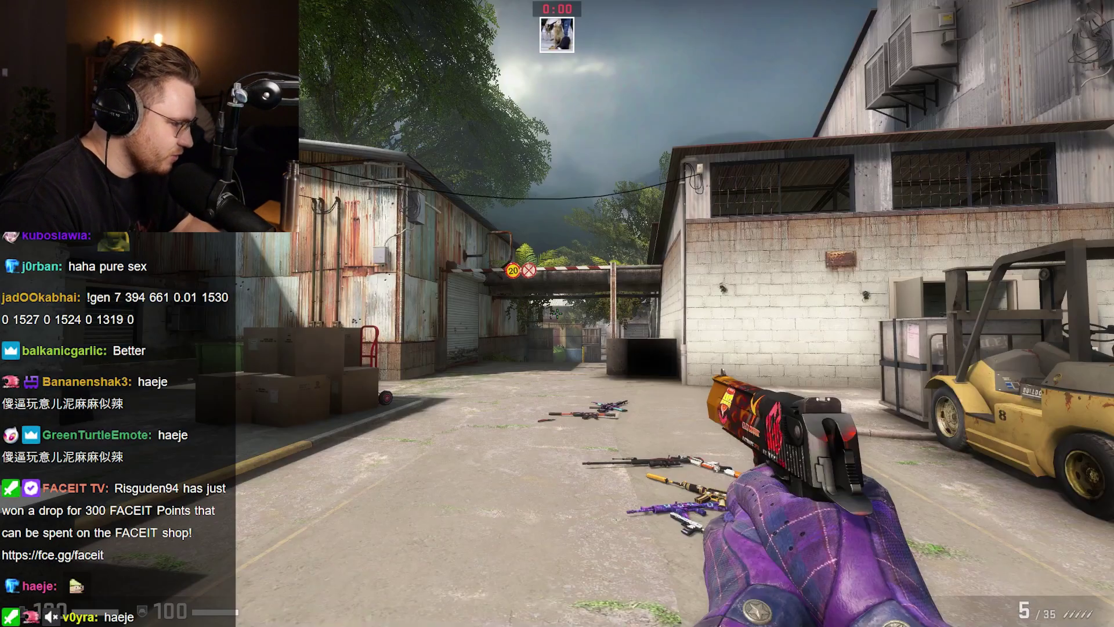
scroll(726, 343, down, 3)
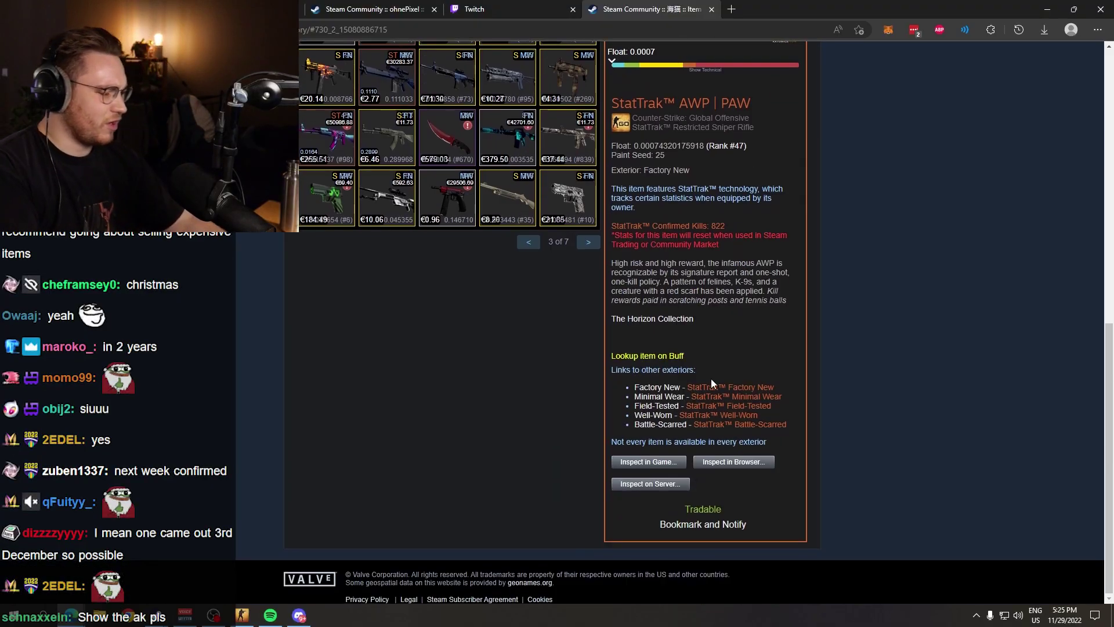
right_click(632, 470)
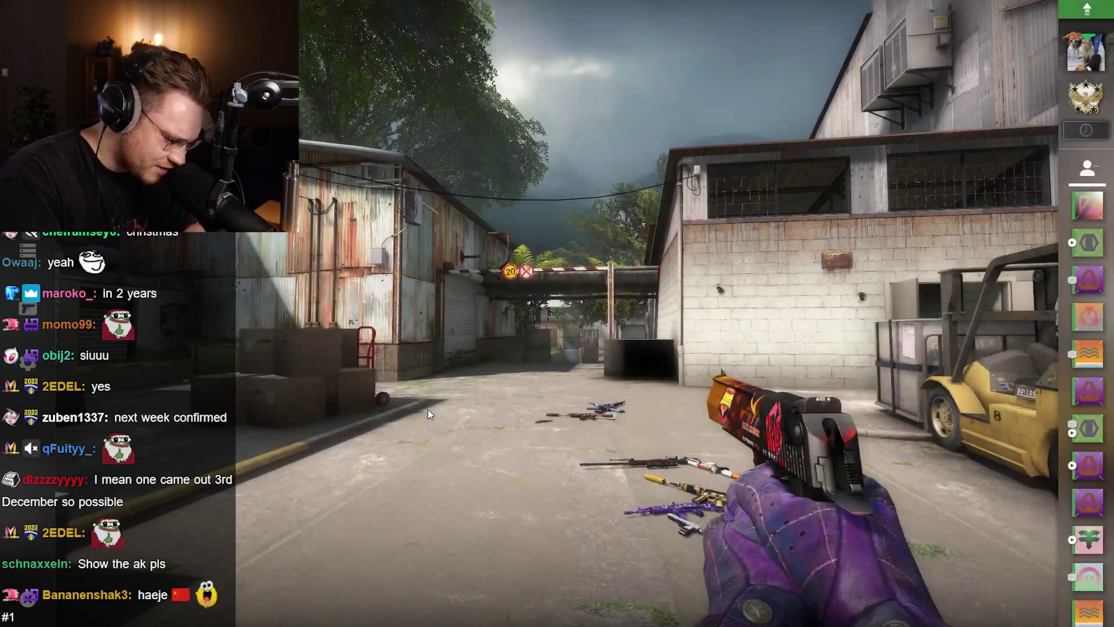